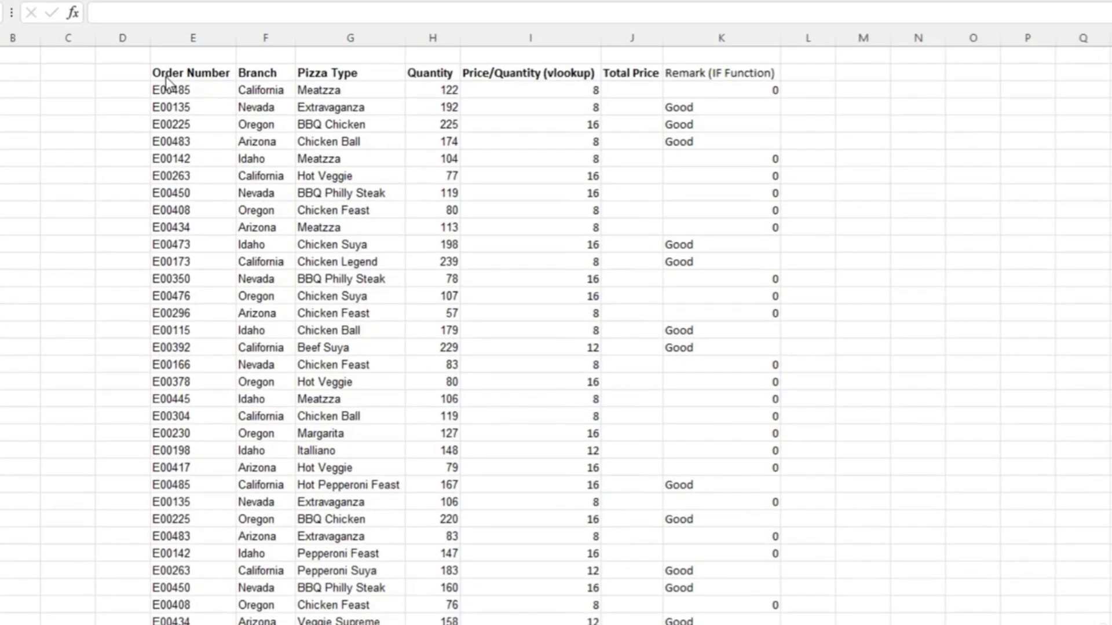
Select the whole order table including its headers and sort it A to Z by Order Number.
click(165, 74)
drag(165, 75, 561, 476)
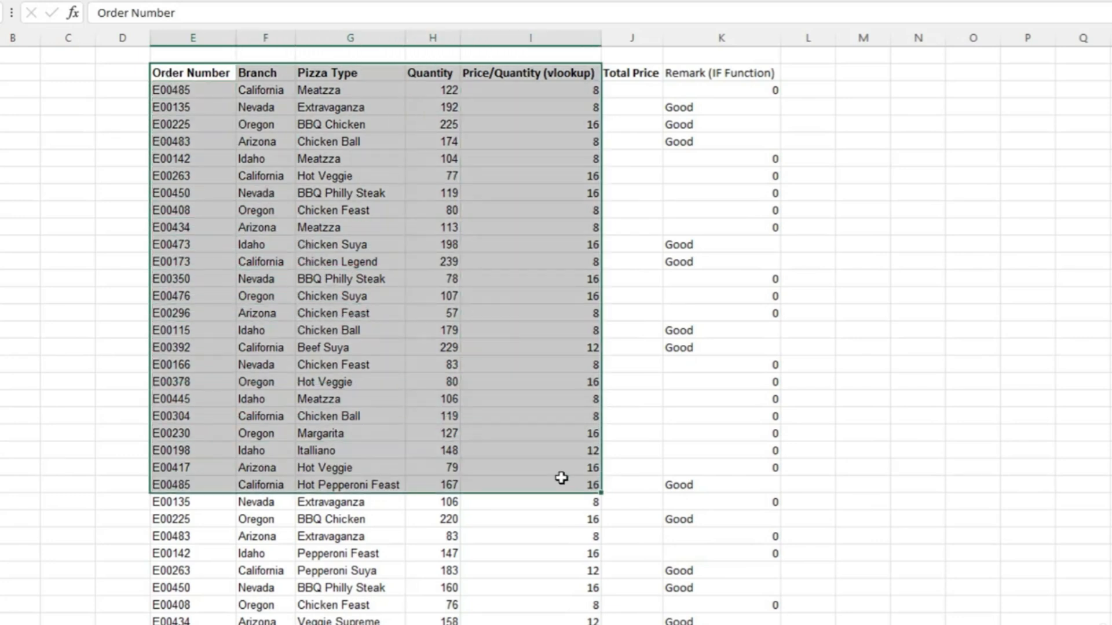
click(170, 76)
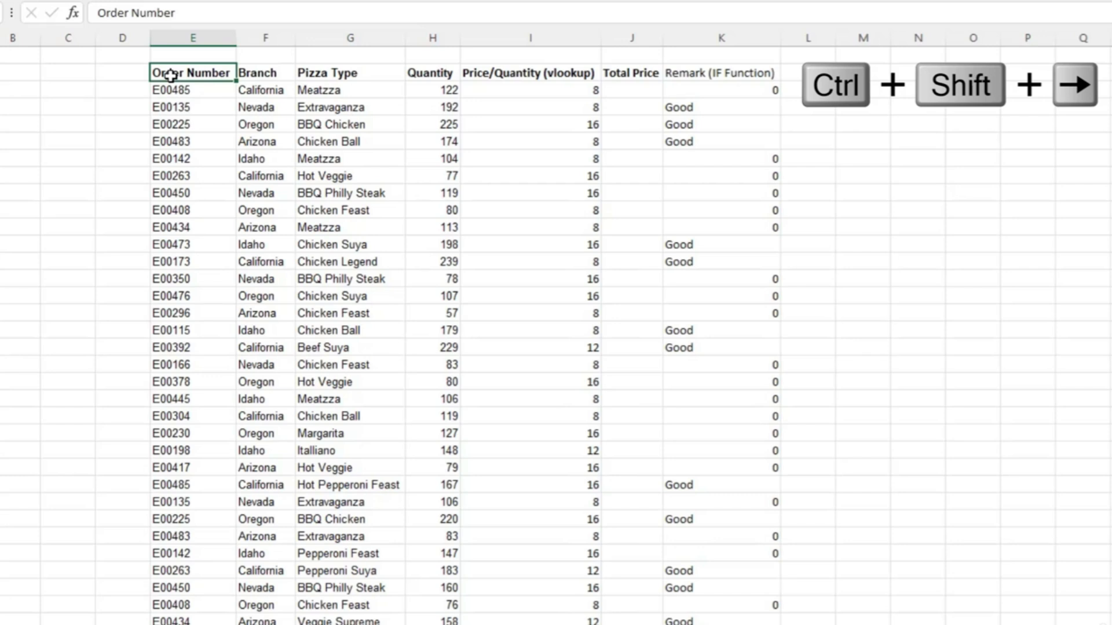
key(ctrl+shift+Right)
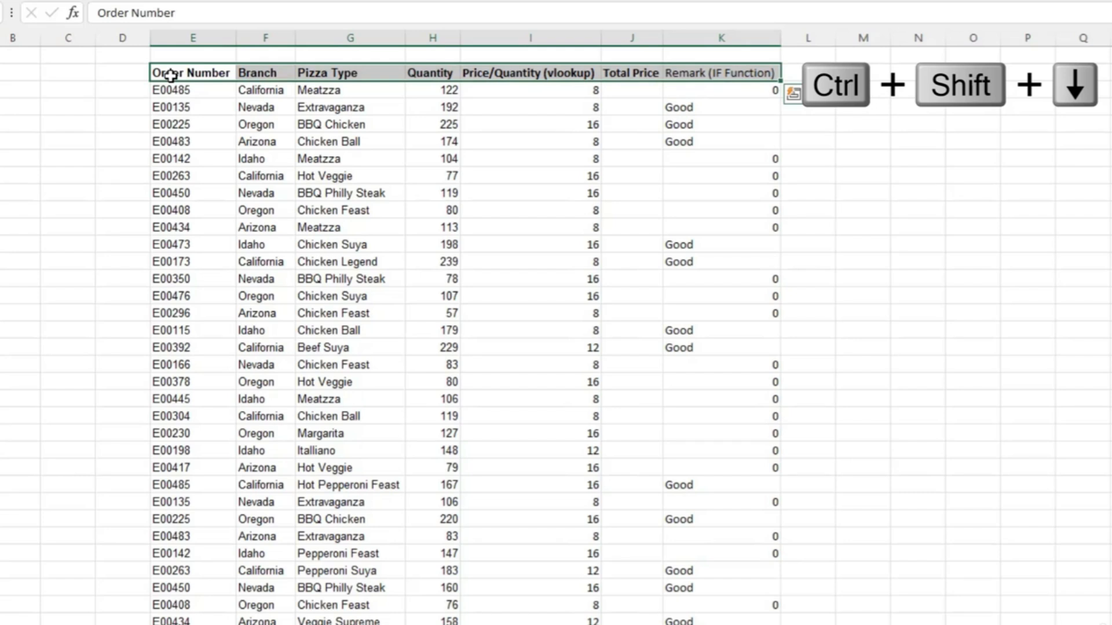
key(ctrl+shift+Down)
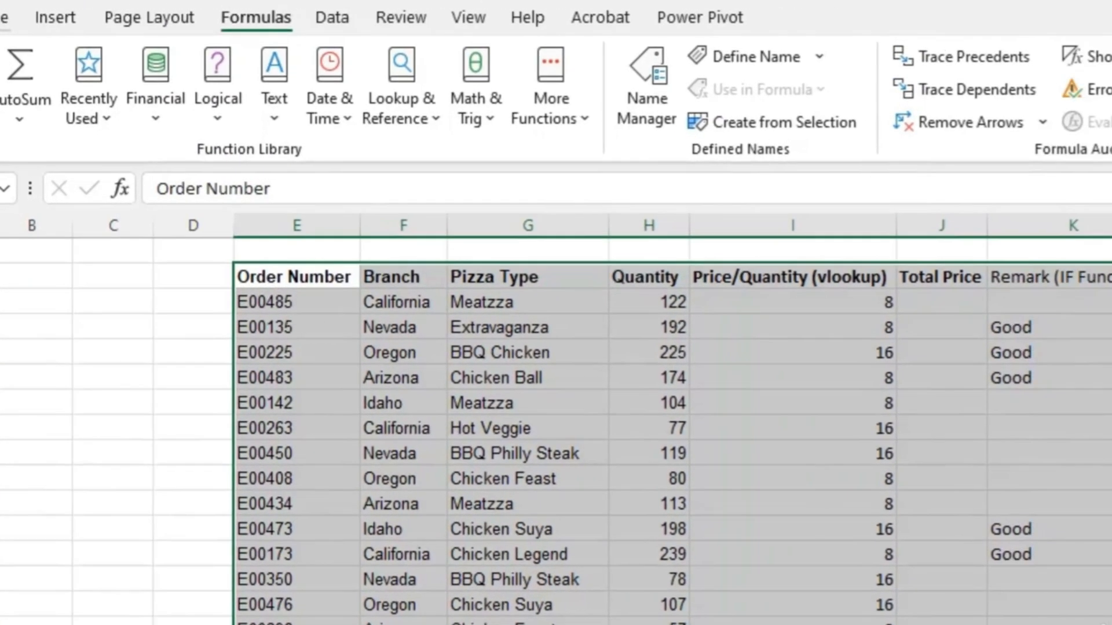
click(106, 14)
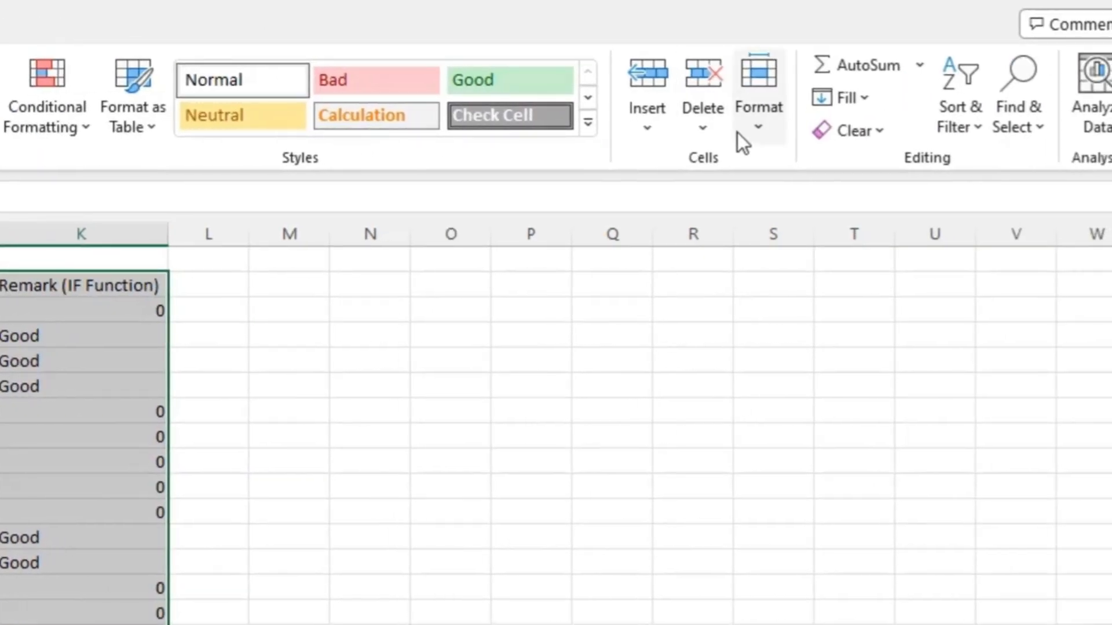
click(969, 131)
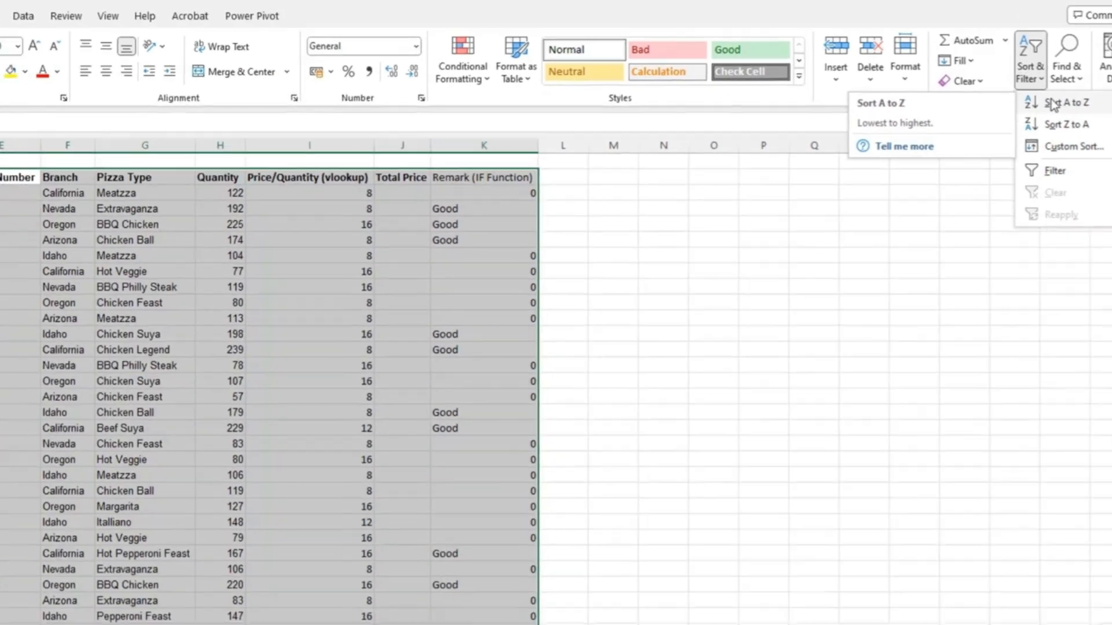
click(984, 165)
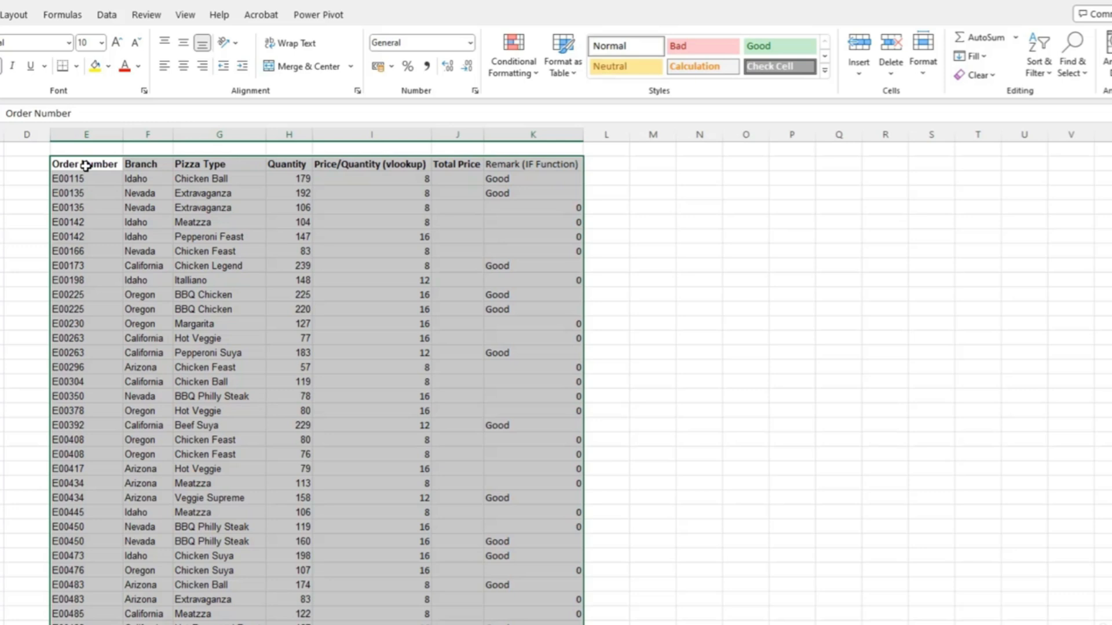
Set up a custom sort of the table with Branch as the first level, on cell values from A to Z.
click(1040, 74)
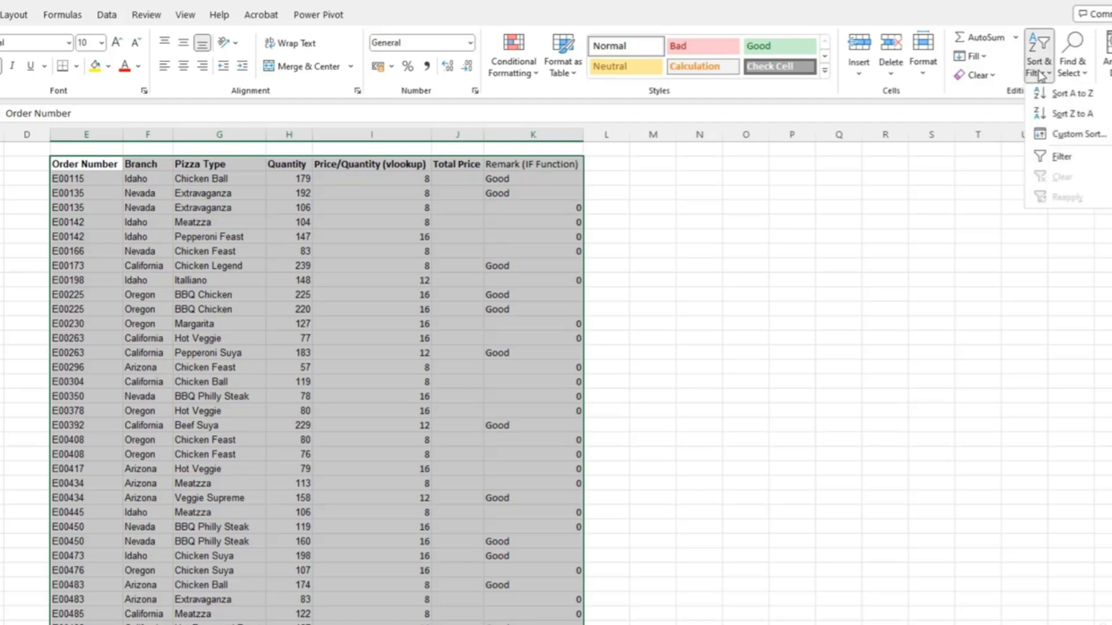
click(1064, 136)
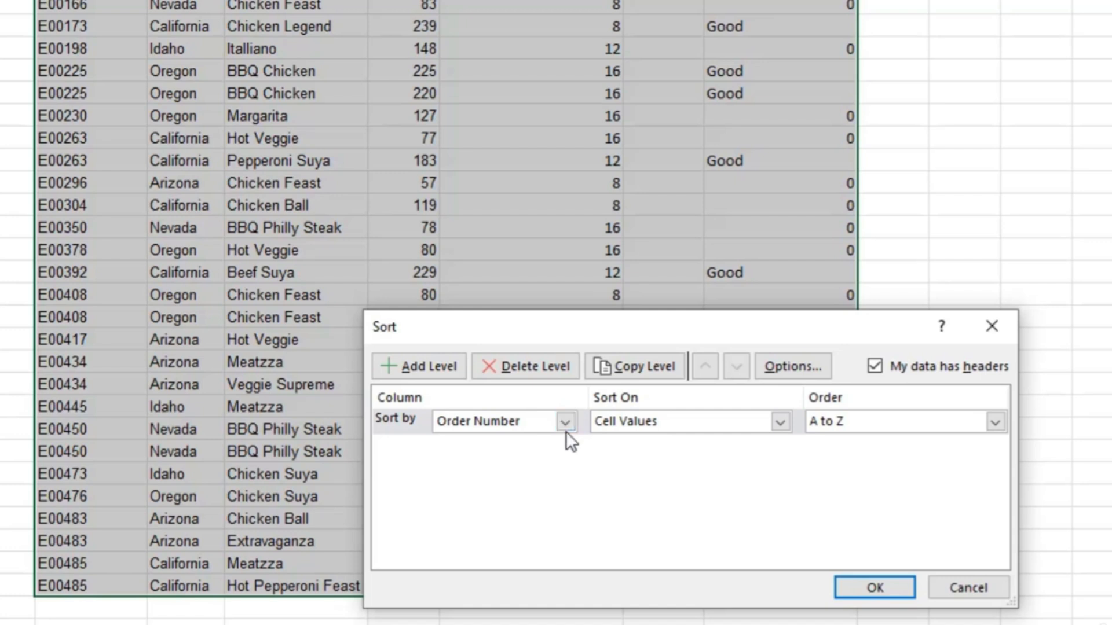
click(565, 422)
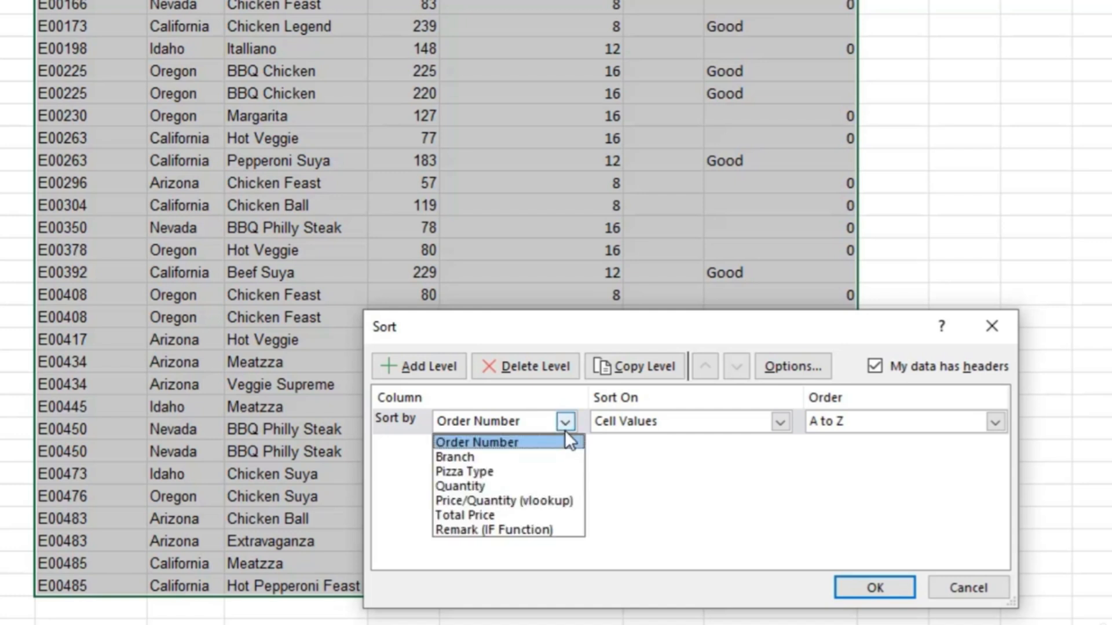
click(540, 457)
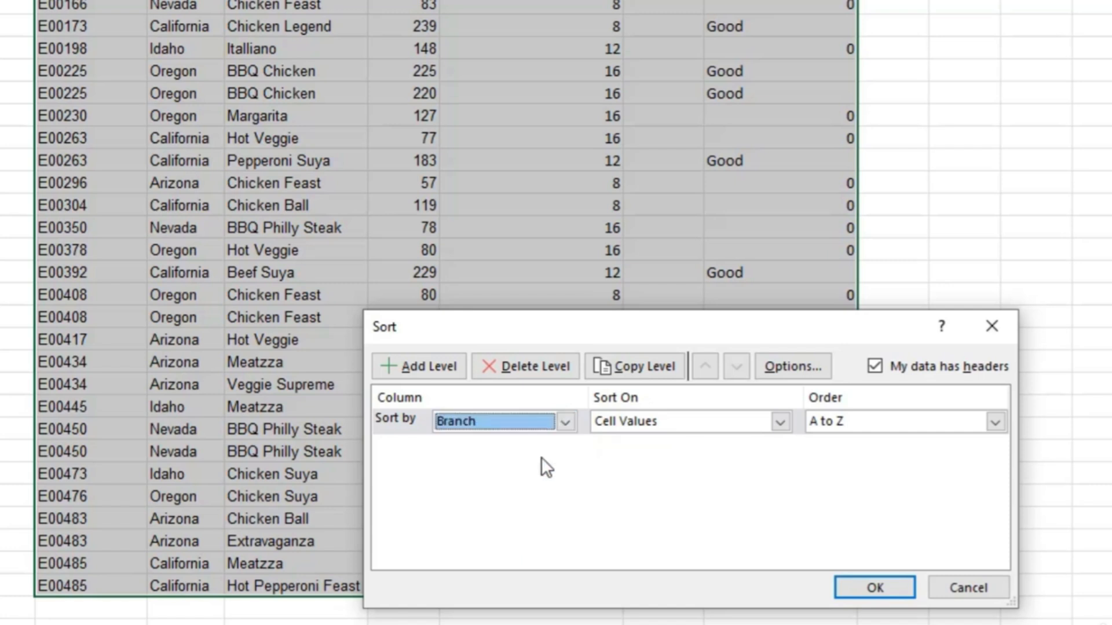
click(778, 429)
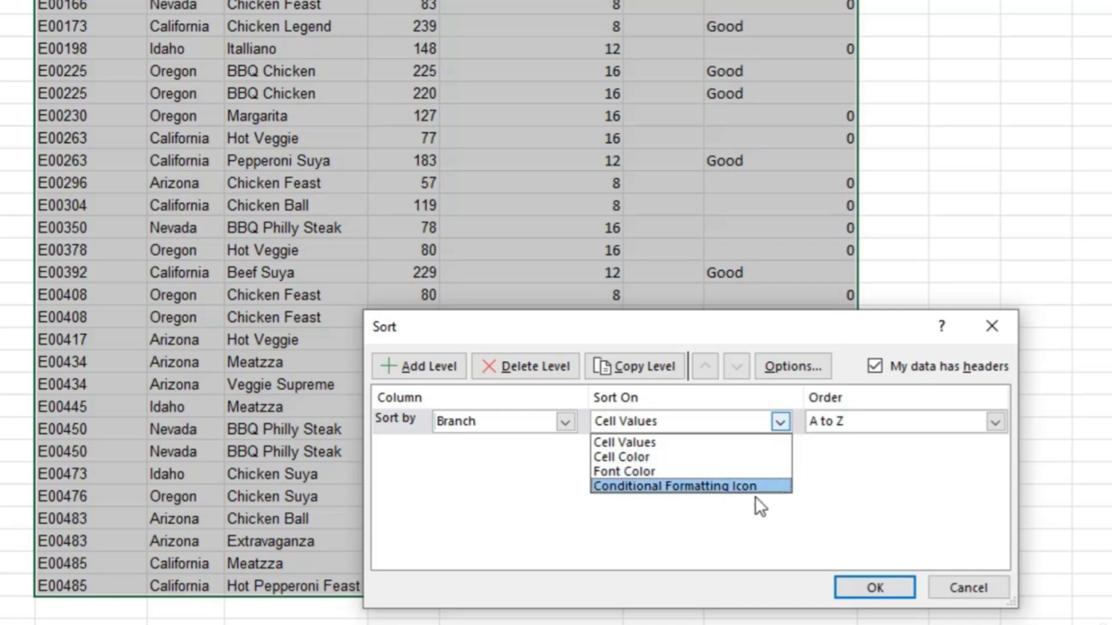
click(780, 420)
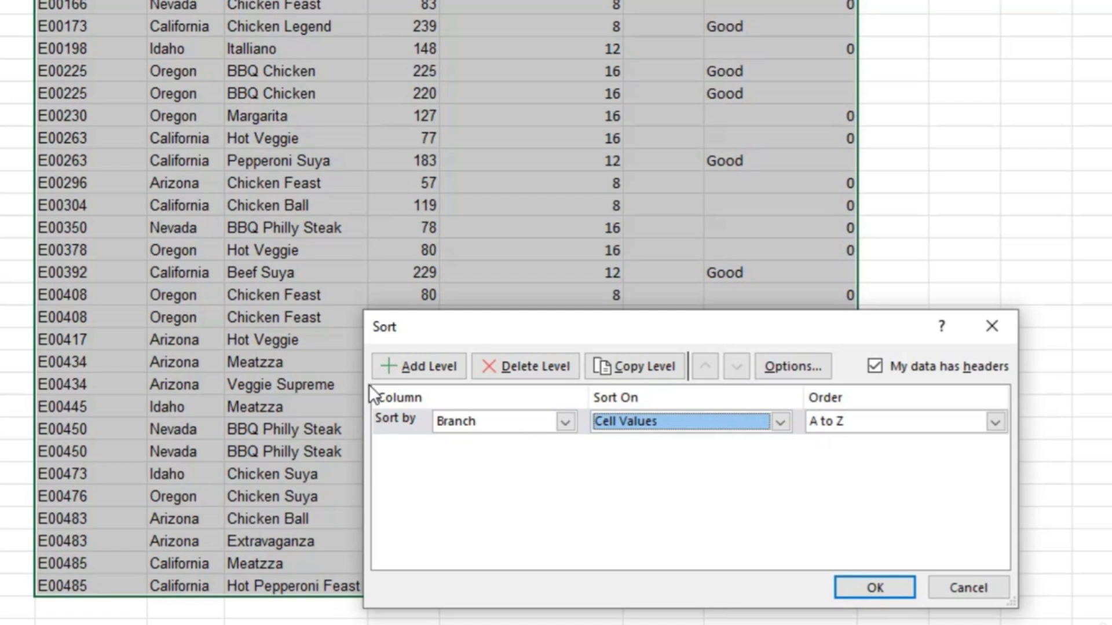
Add a second sort level by Pizza Type, on cell values from A to Z, and apply the custom sort.
click(429, 374)
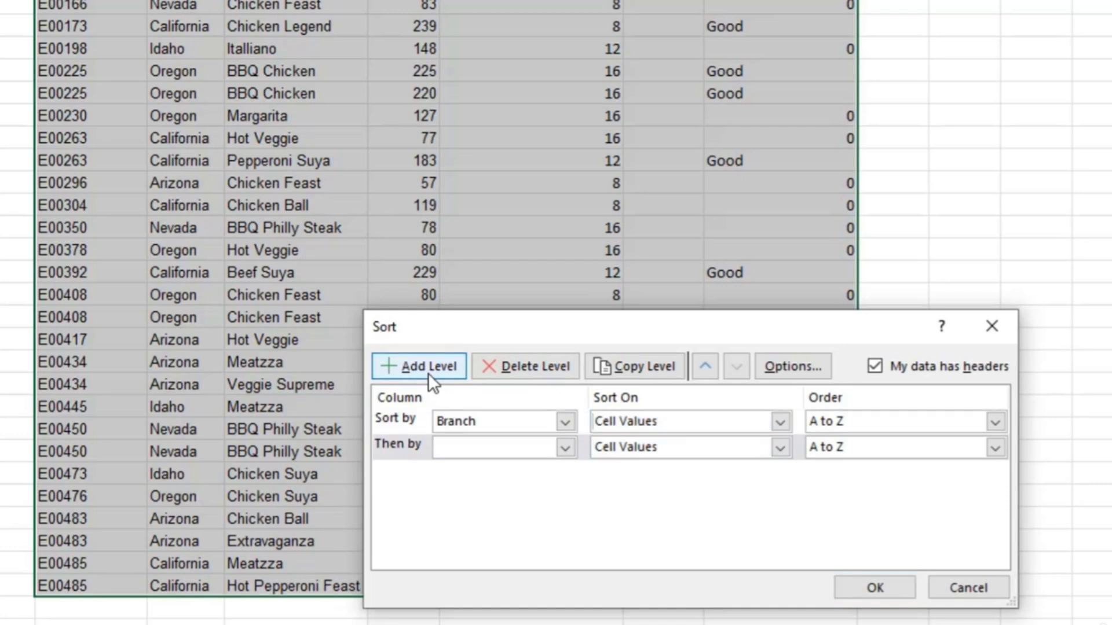
click(564, 449)
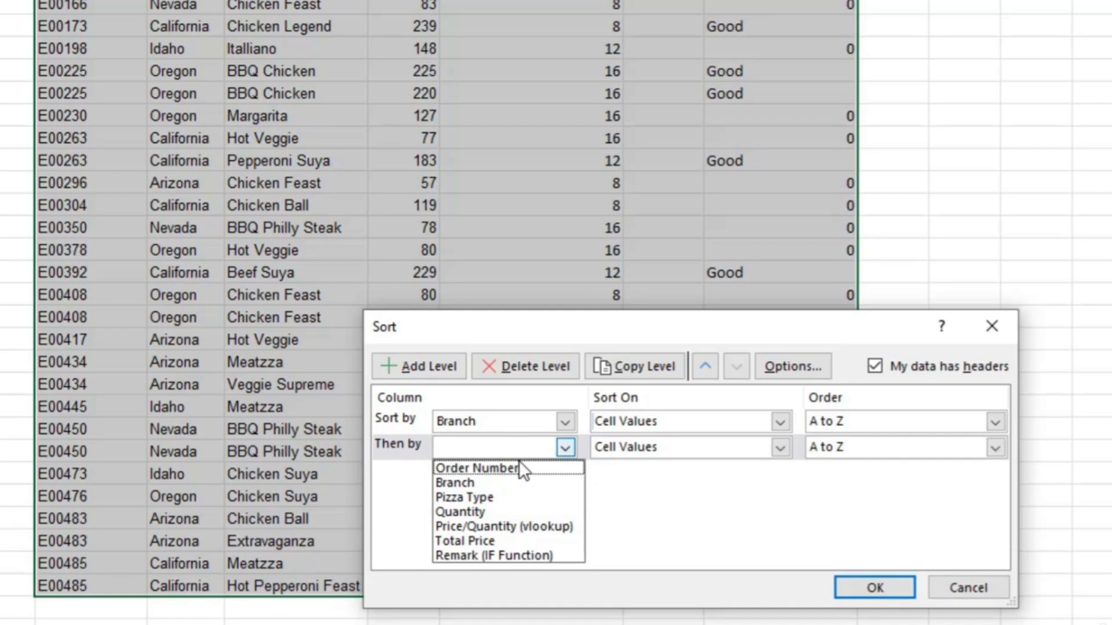
click(500, 498)
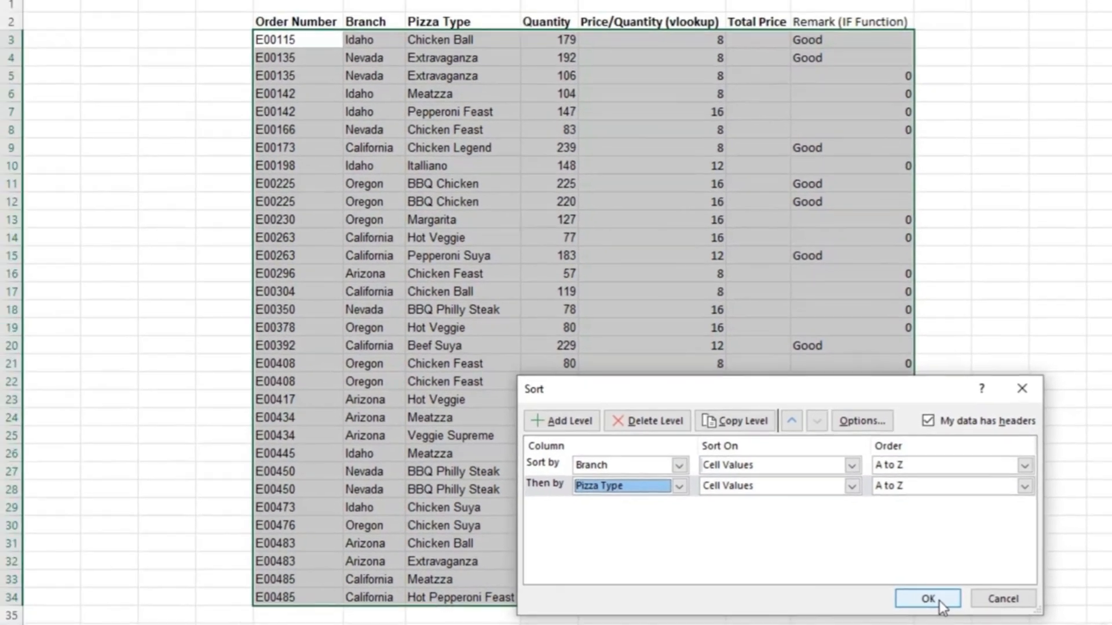
click(911, 594)
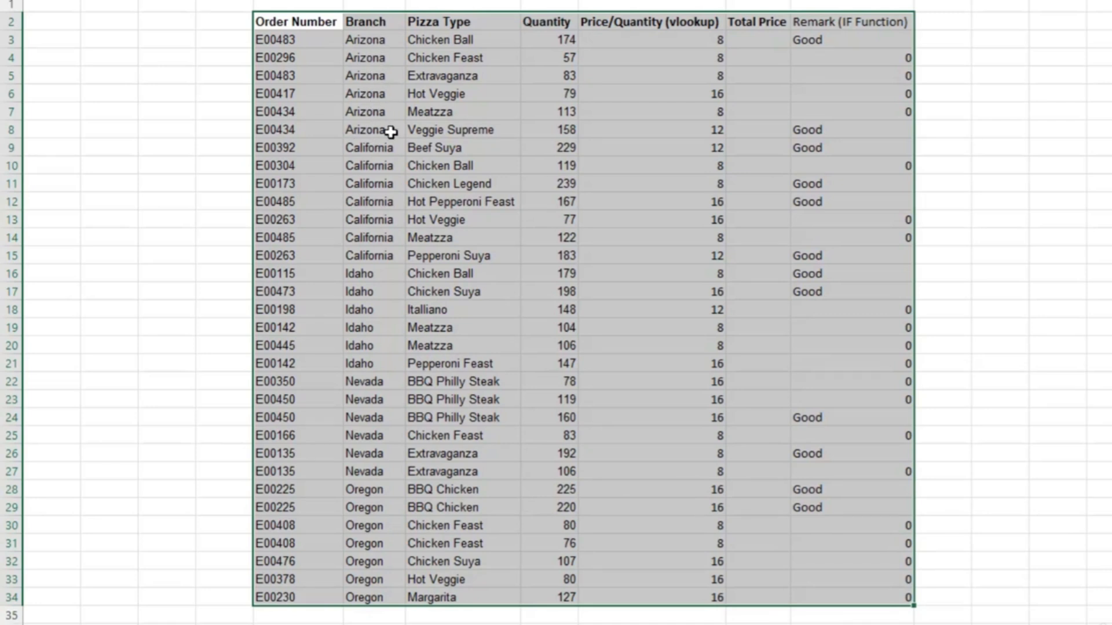
Check the sorted order of the Branch and Pizza Type cells in the Arizona rows.
click(390, 79)
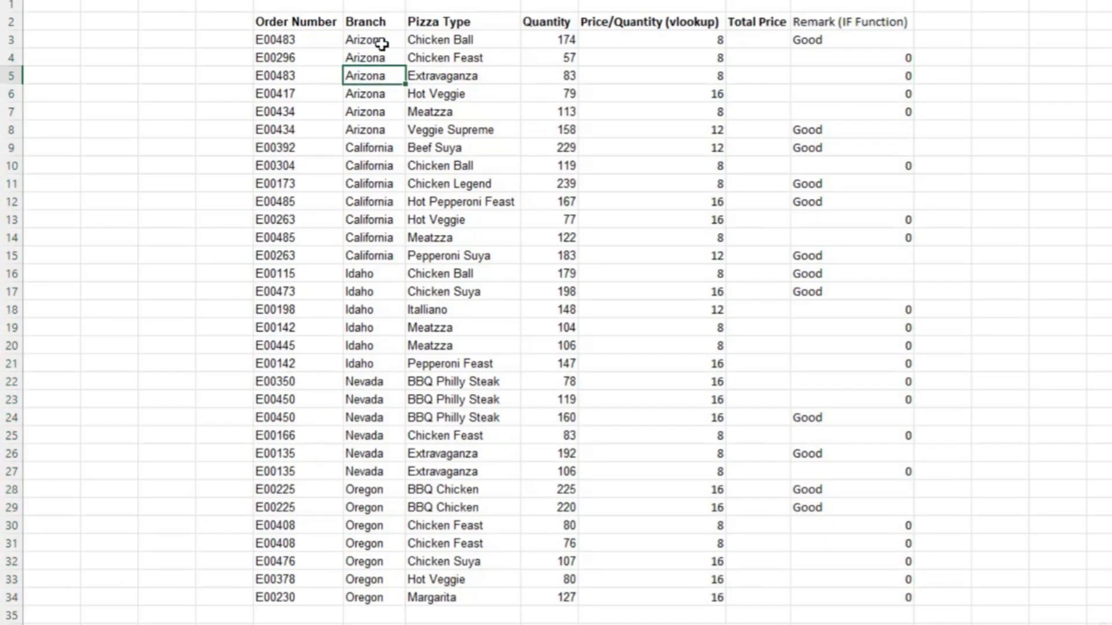
drag(381, 44, 454, 129)
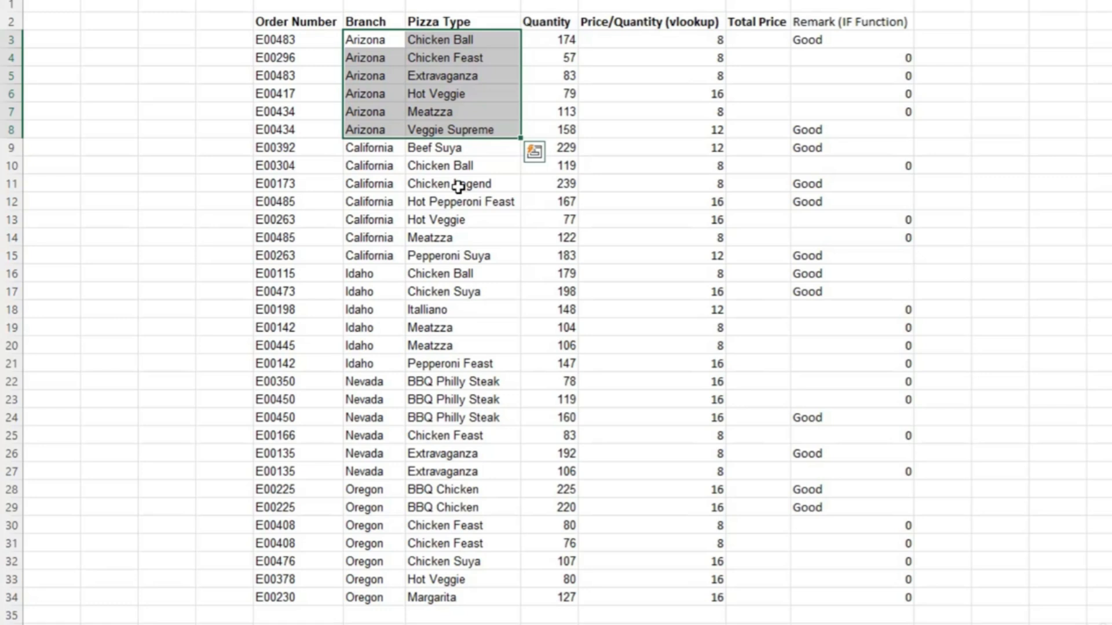
click(361, 243)
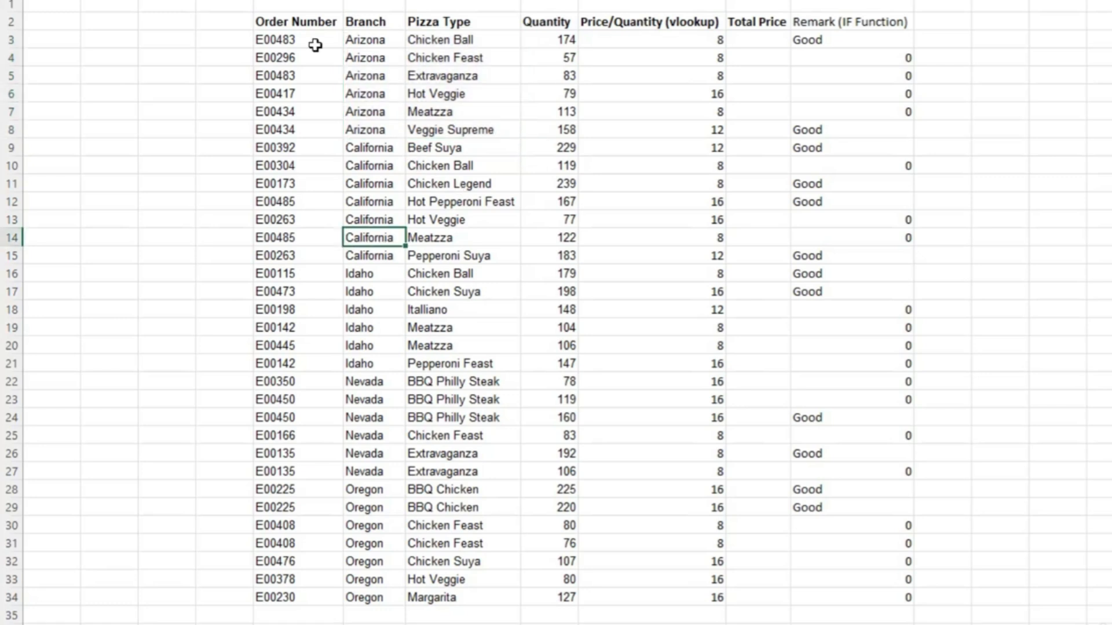
Select the whole order table from the Order Number header and turn on filtering for its header row.
click(280, 24)
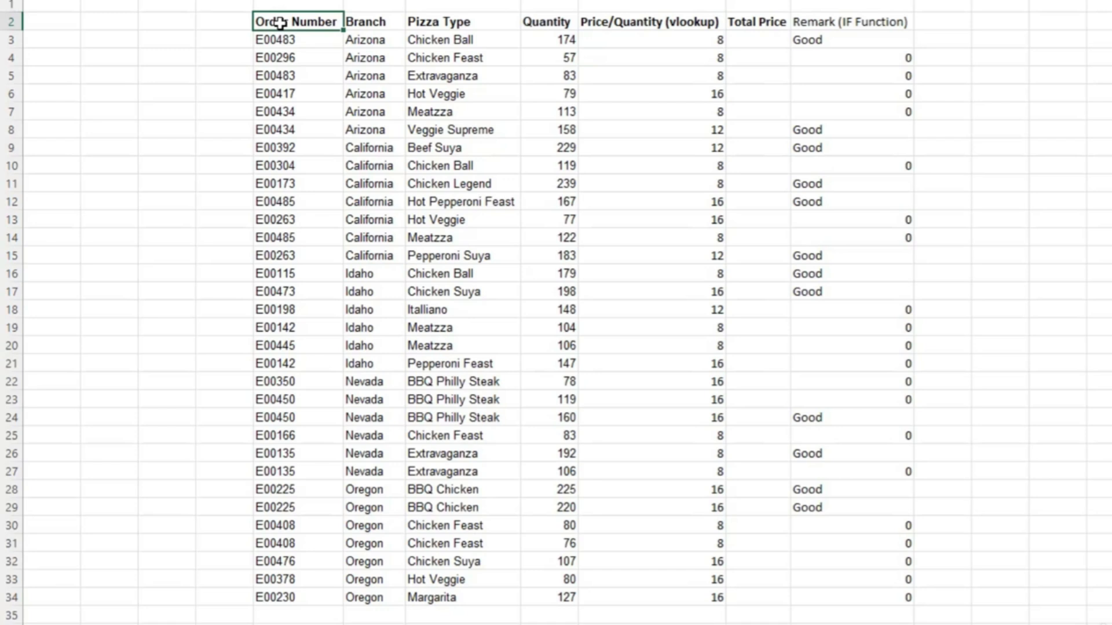
key(ctrl+v)
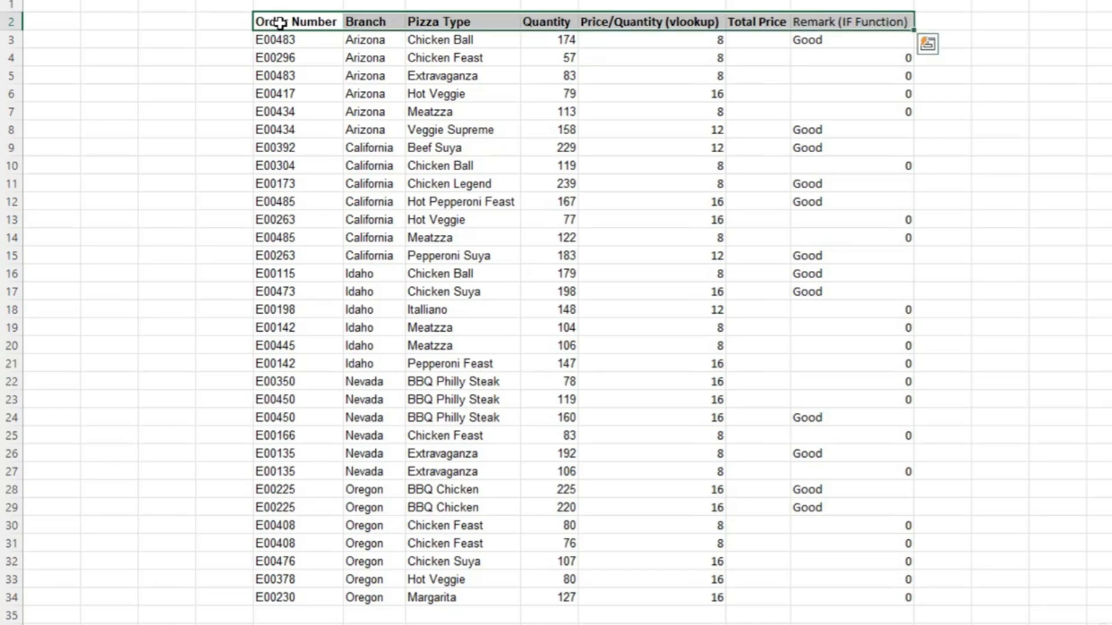
key(ctrl+a)
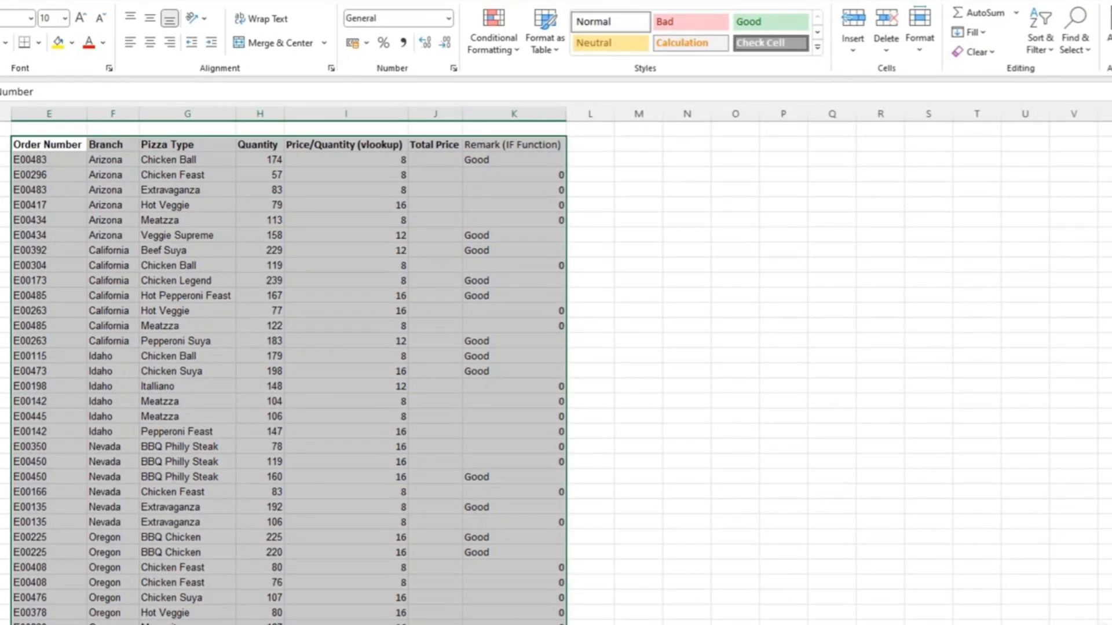
click(1049, 51)
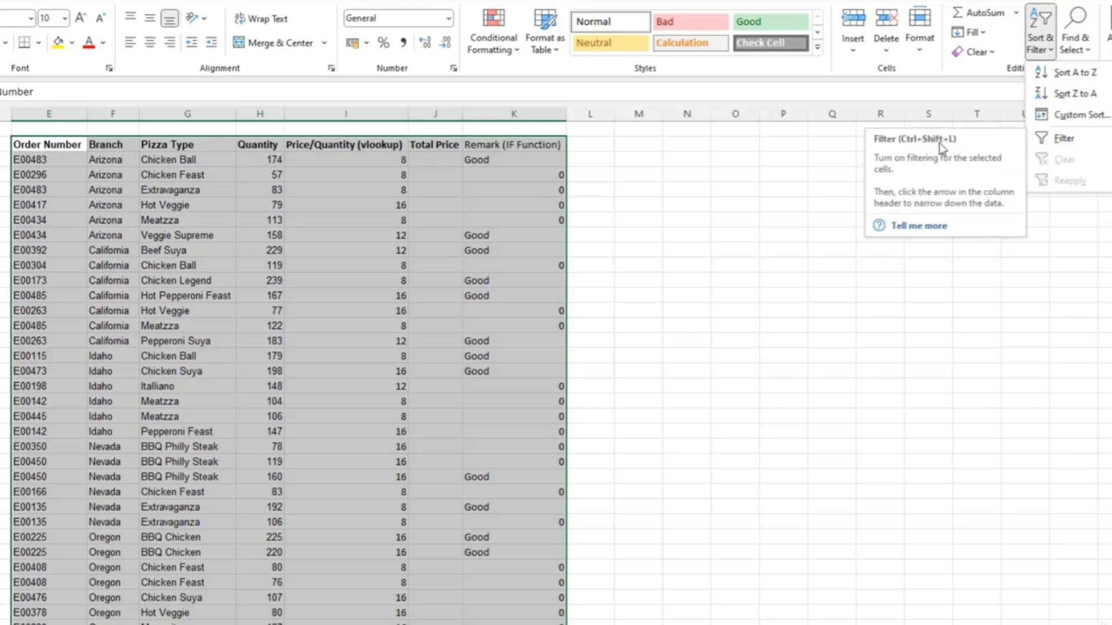
click(73, 145)
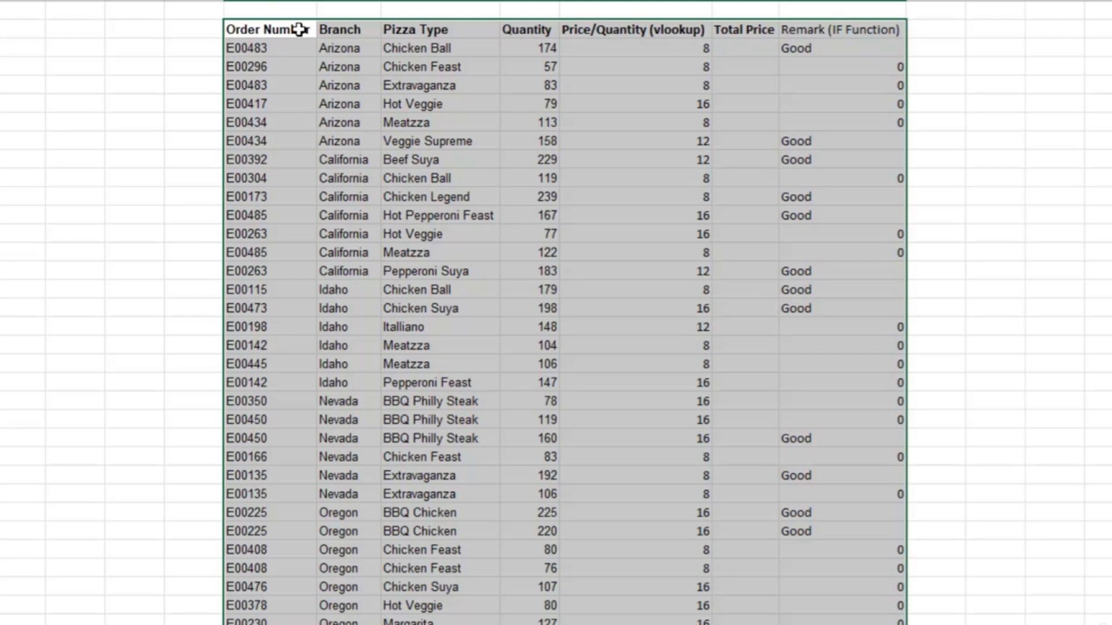
key(ctrl+shift+l)
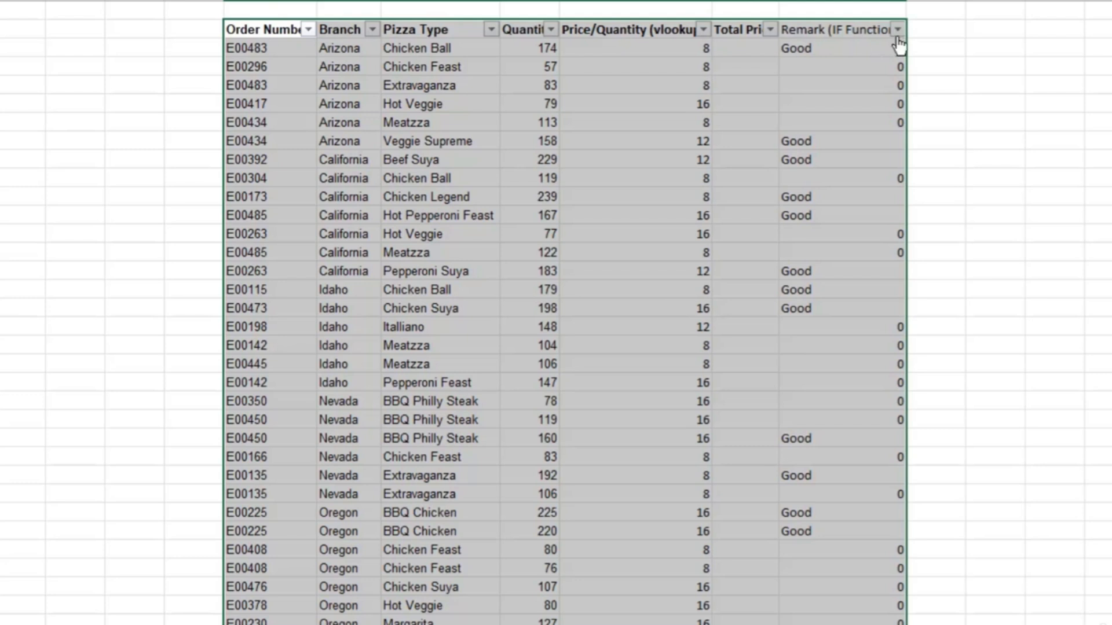
click(873, 30)
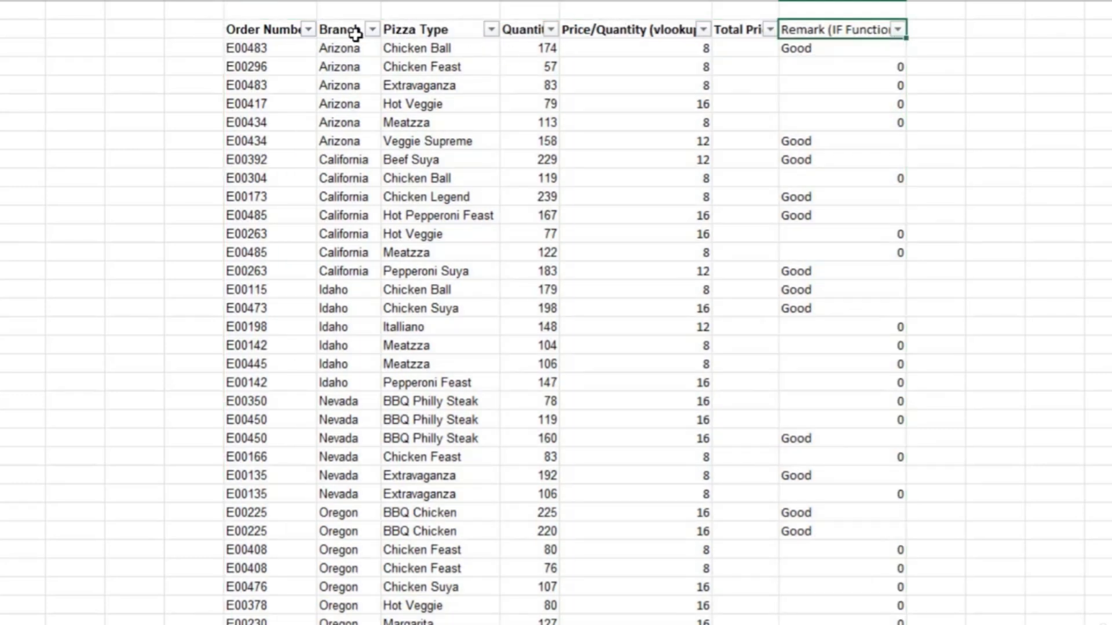
Filter the Pizza Type column to show only Chicken Feast.
click(490, 30)
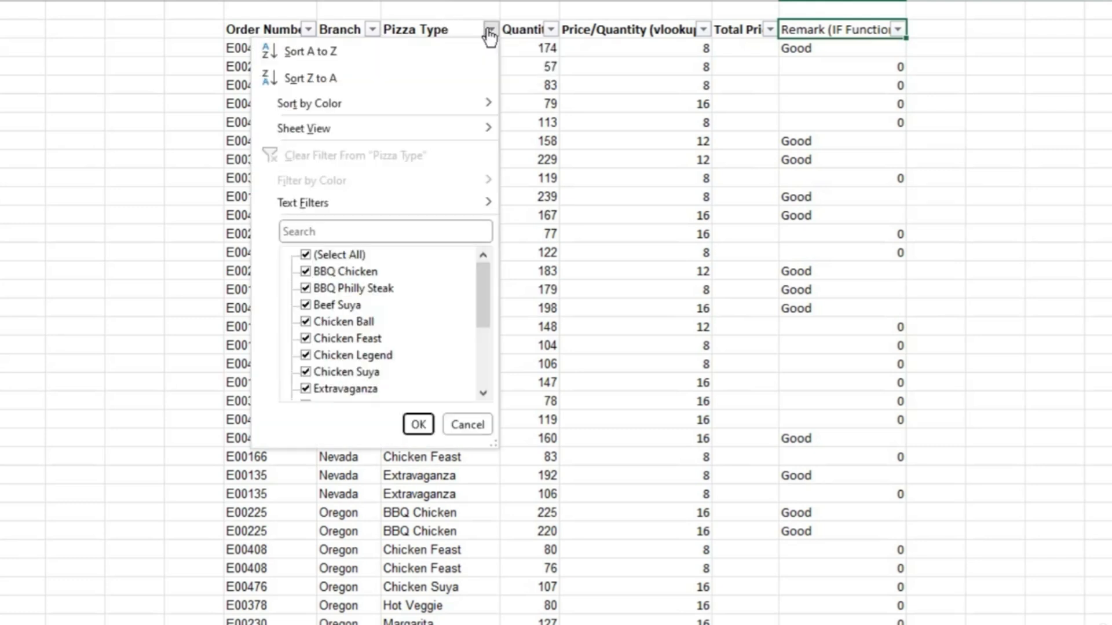
click(305, 255)
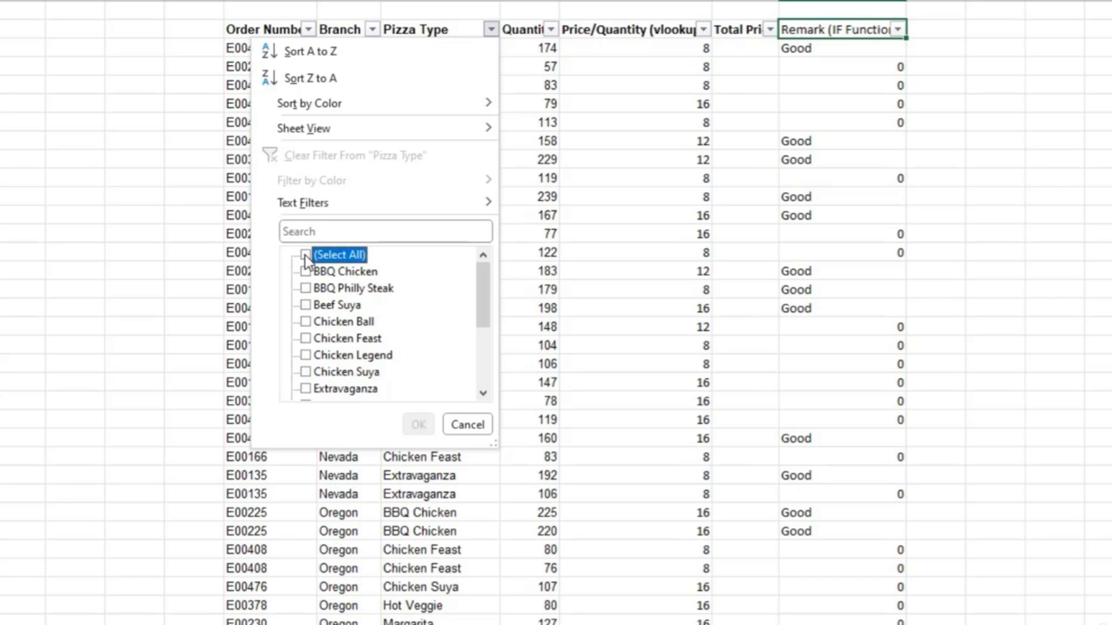
click(305, 339)
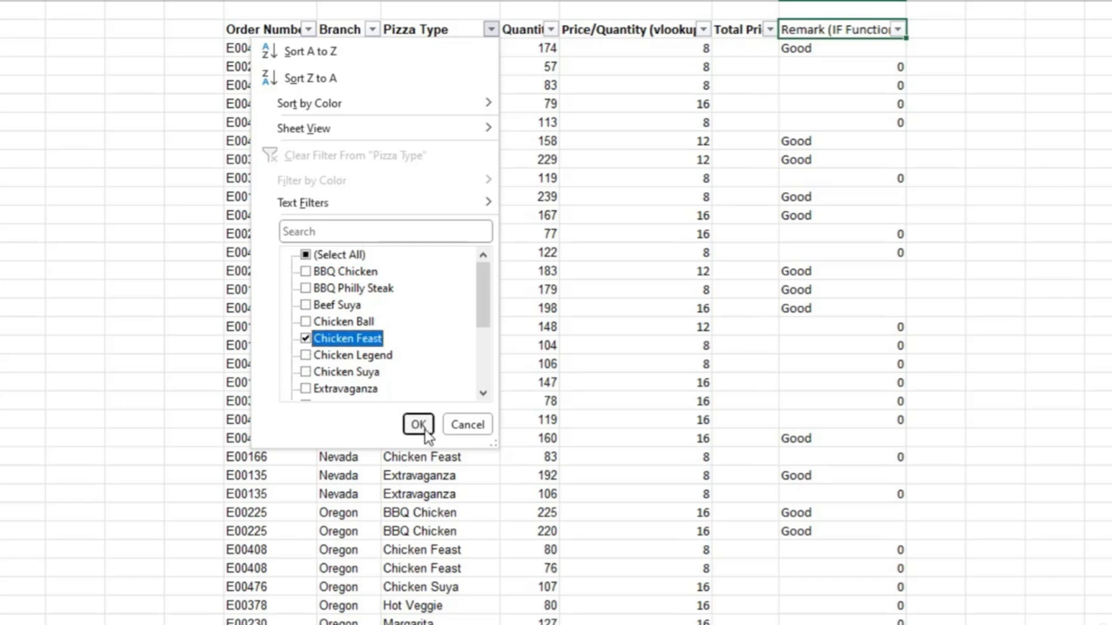
click(419, 426)
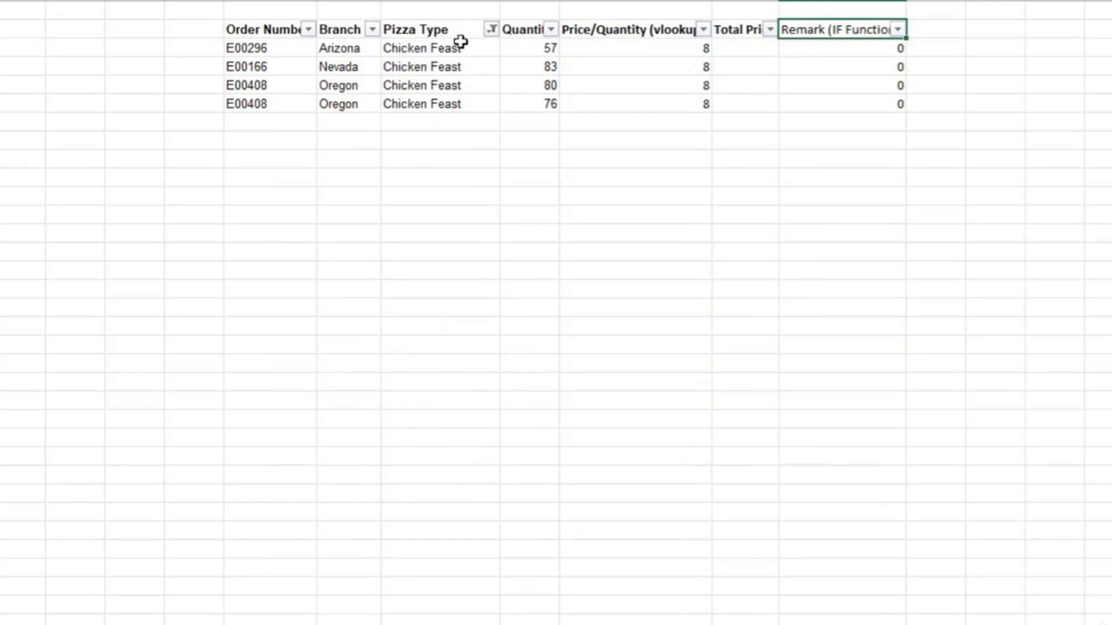
Extend the Pizza Type filter to also show Hot Veggie and Extravaganza along with Chicken Feast.
click(491, 31)
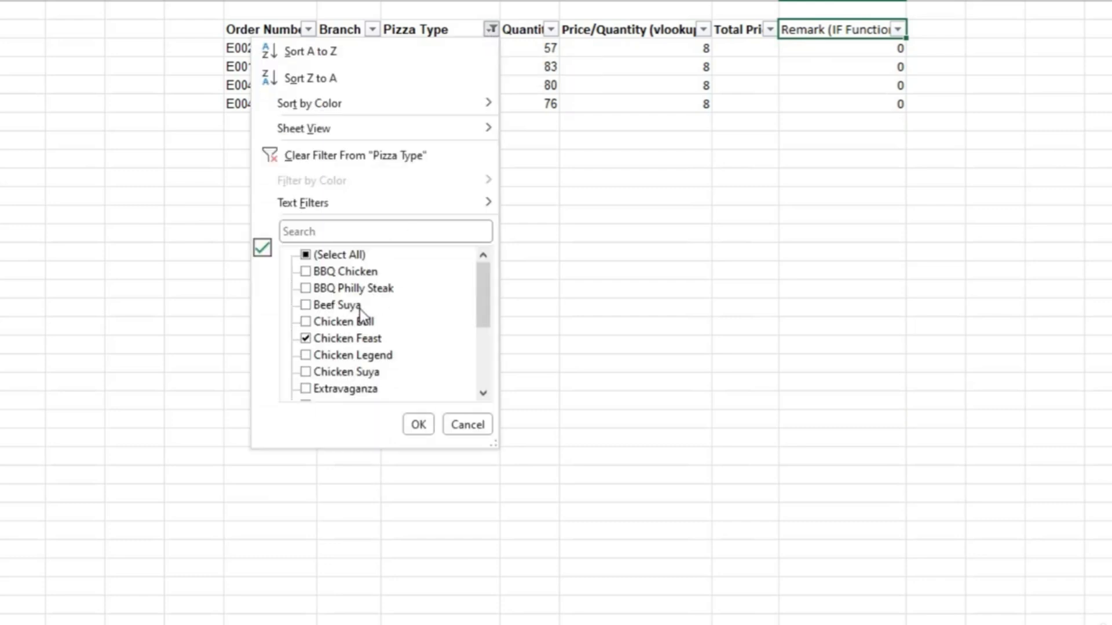
scroll(362, 319, down, 1)
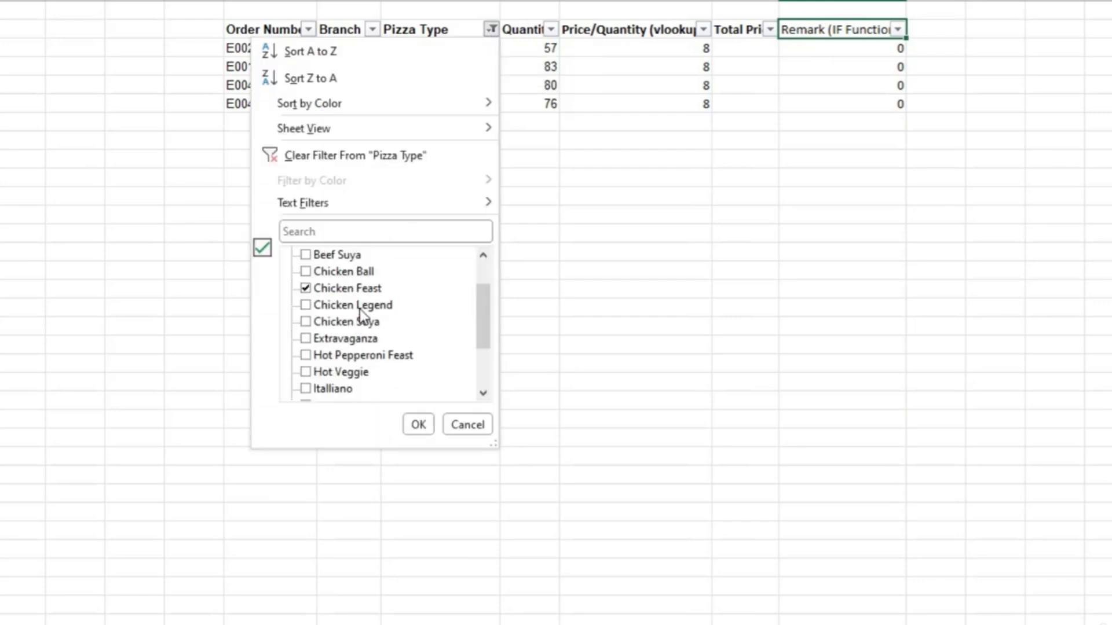
click(305, 372)
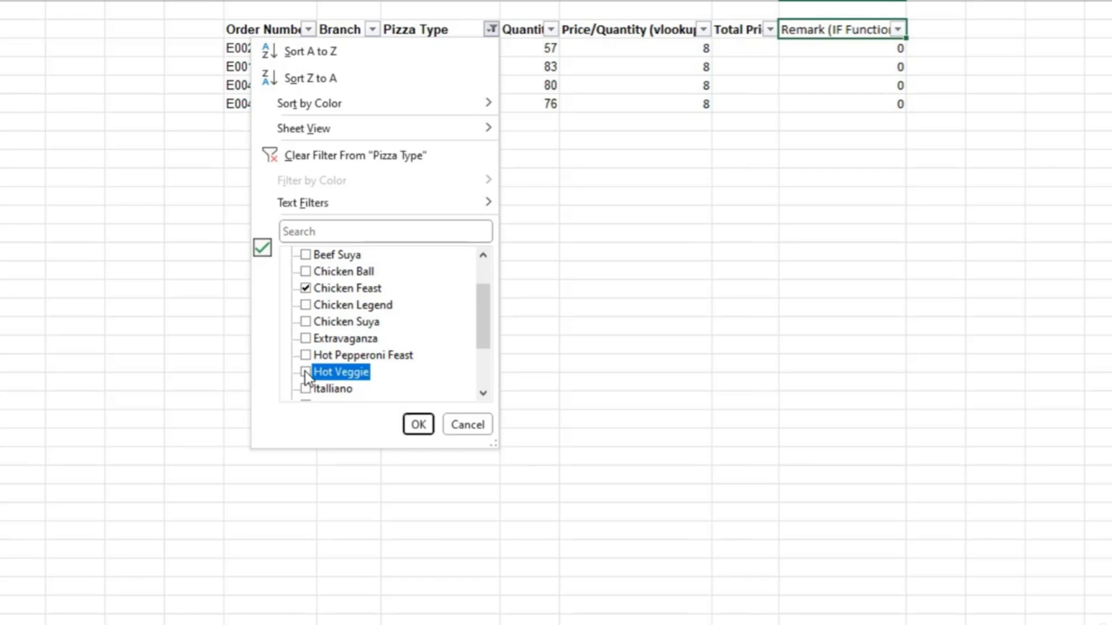
click(307, 341)
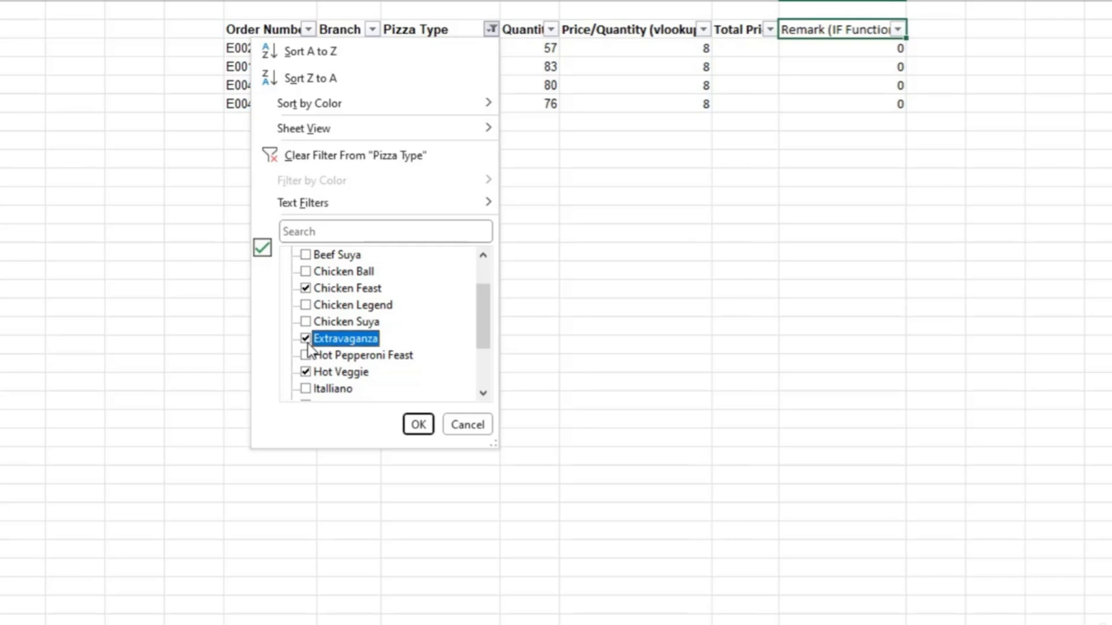
click(418, 429)
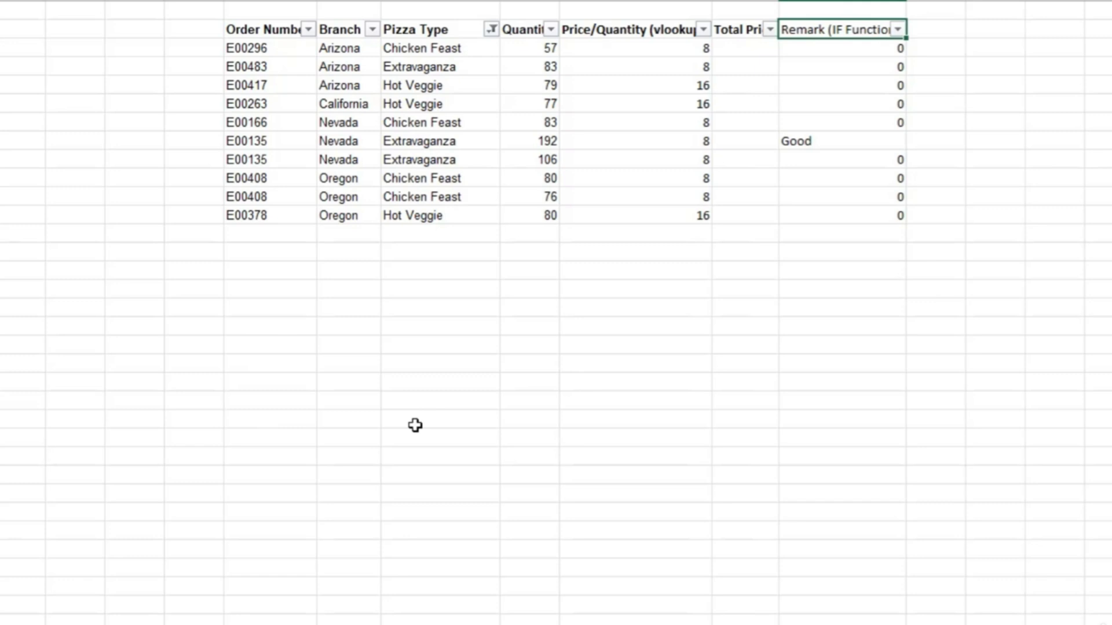
Filter the Remark (IF Function) column to hide the 0 entries and show only Good.
click(896, 30)
click(707, 271)
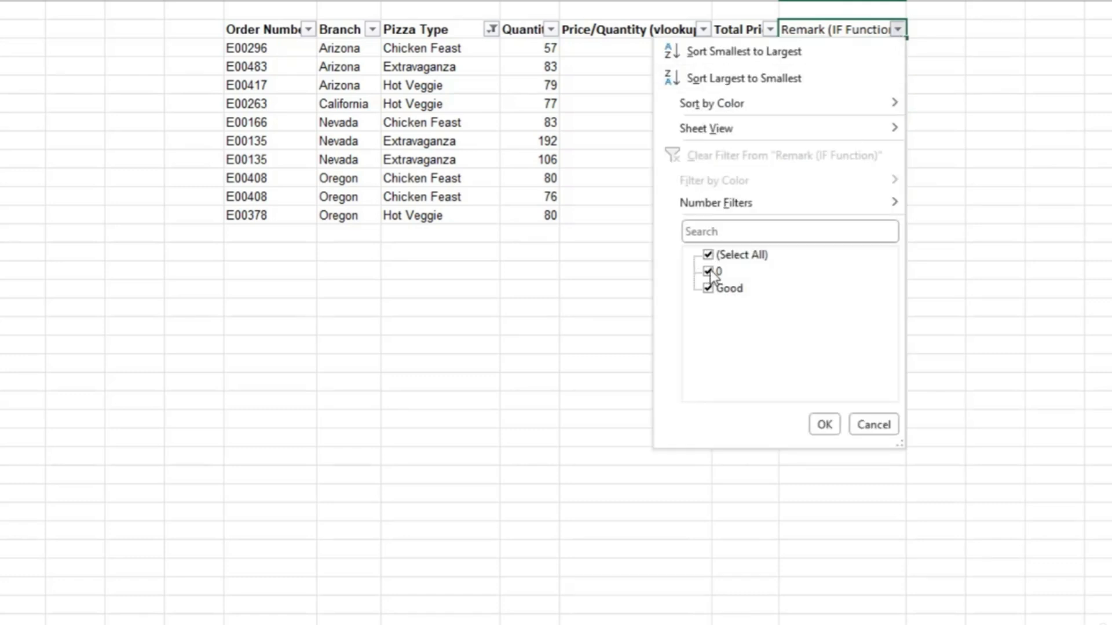
click(824, 426)
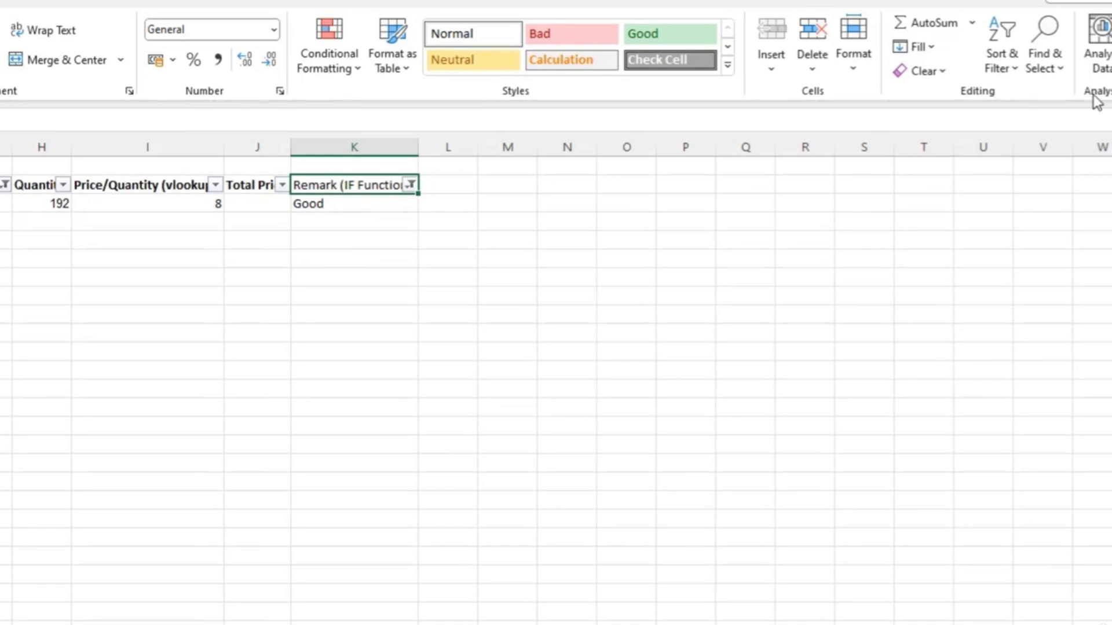
Clear all filters from the order table and turn off filtering for its header row.
click(1013, 68)
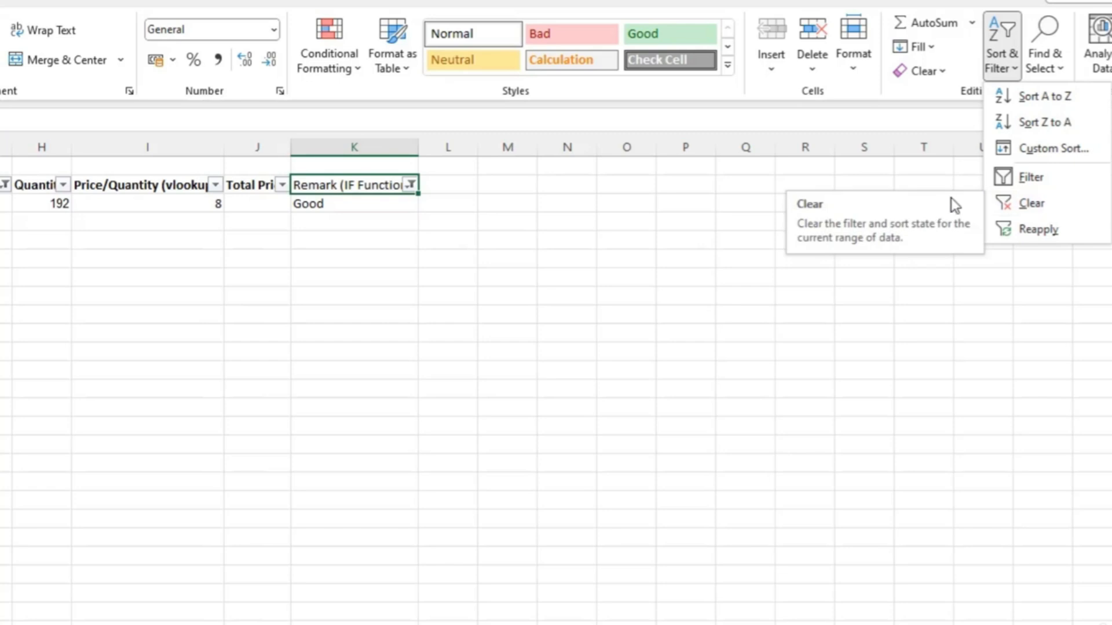
click(1017, 205)
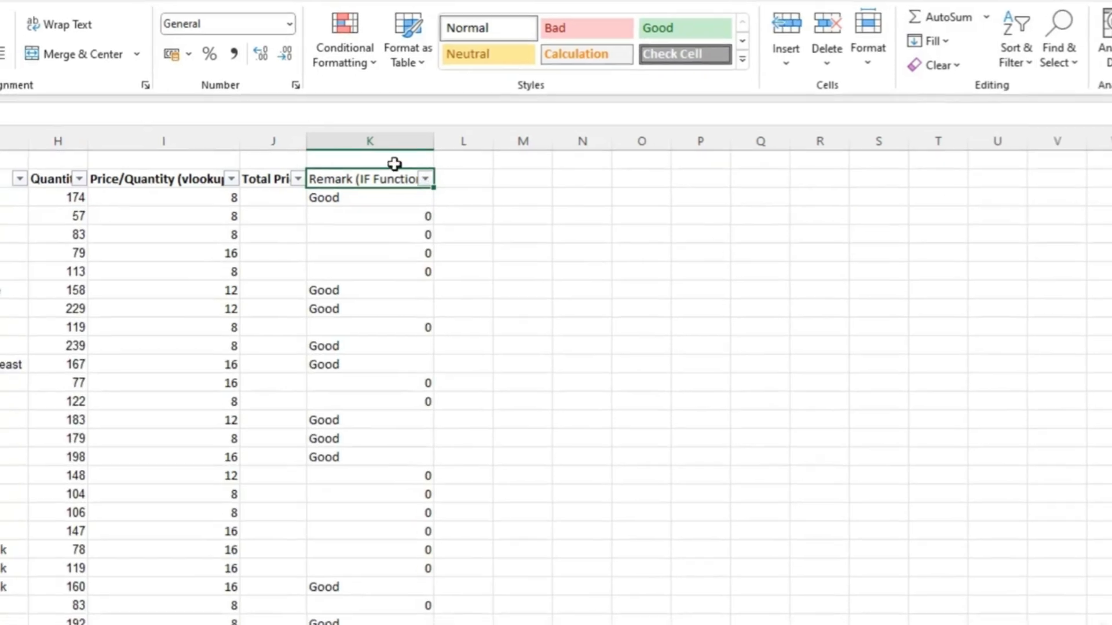
key(ctrl+shift+l)
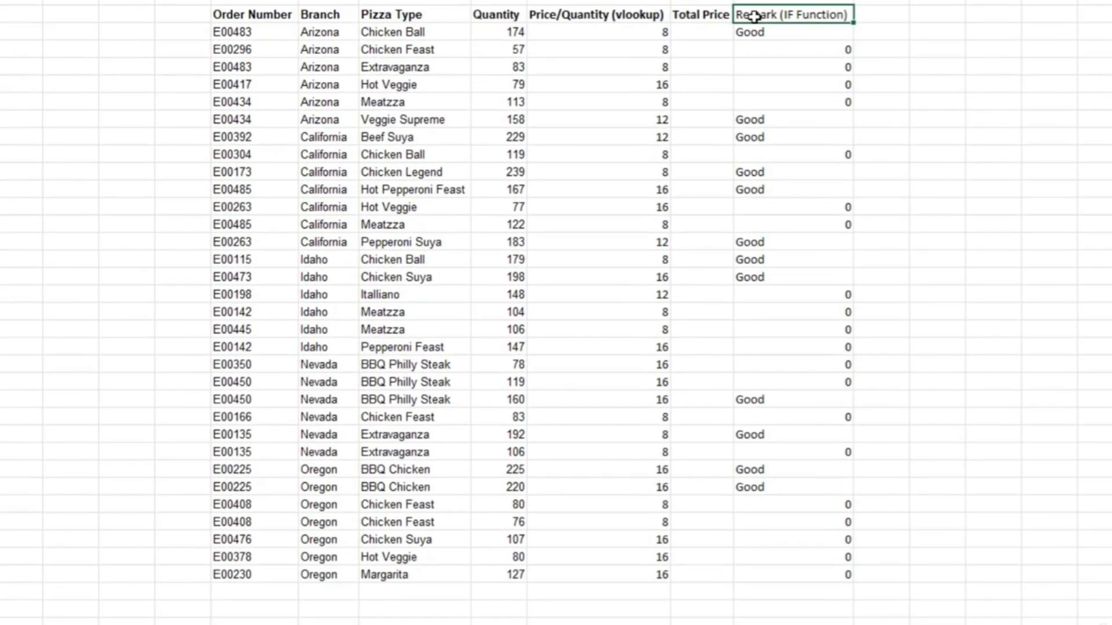